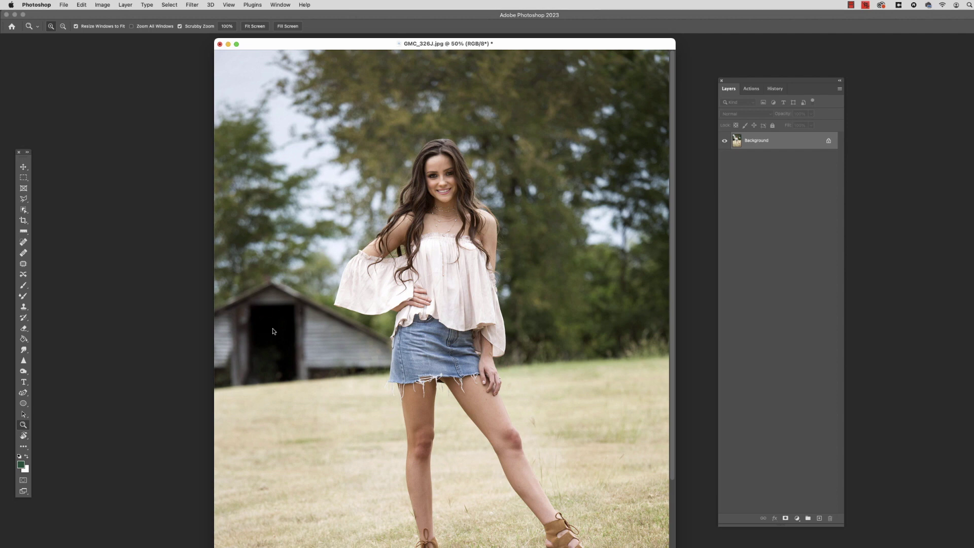
# Duplicate the Background layer twice and rename the topmost copy "PS depth".
pyautogui.moveTo(550, 48); pyautogui.dragTo(560, 47)
pyautogui.moveTo(733, 81); pyautogui.dragTo(725, 84)
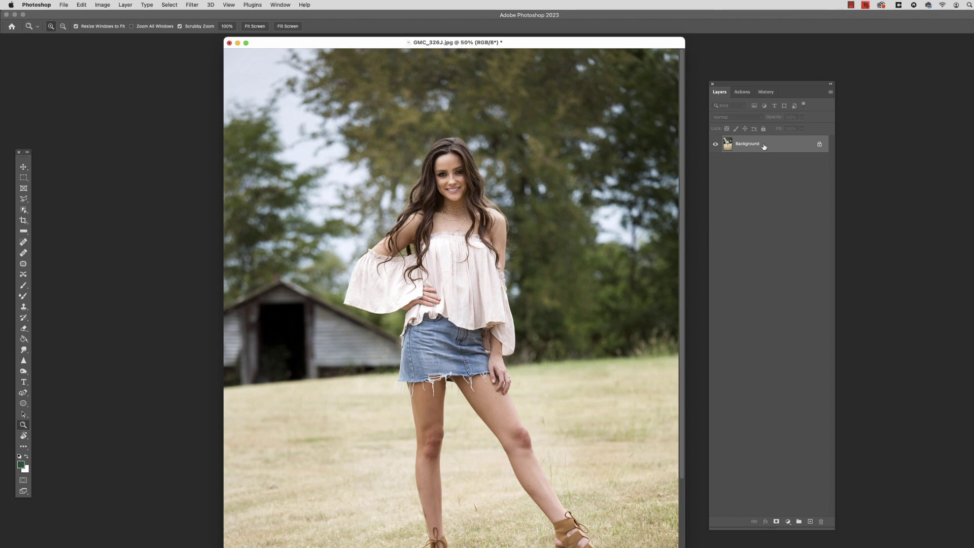
pyautogui.moveTo(754, 142); pyautogui.dragTo(811, 522)
pyautogui.moveTo(764, 142); pyautogui.dragTo(810, 522)
pyautogui.doubleClick(746, 144)
pyautogui.write('PS')
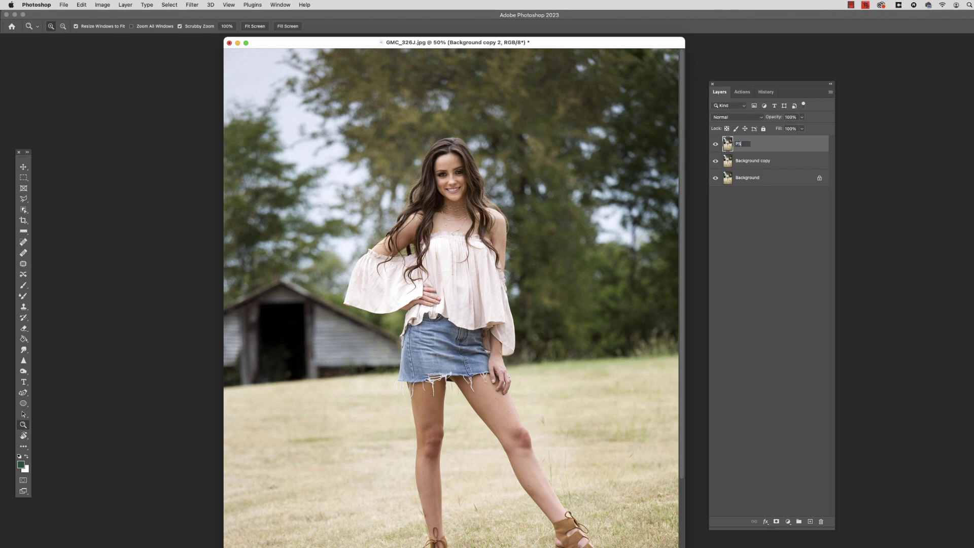
pyautogui.write(' depth')
pyautogui.press('Return')
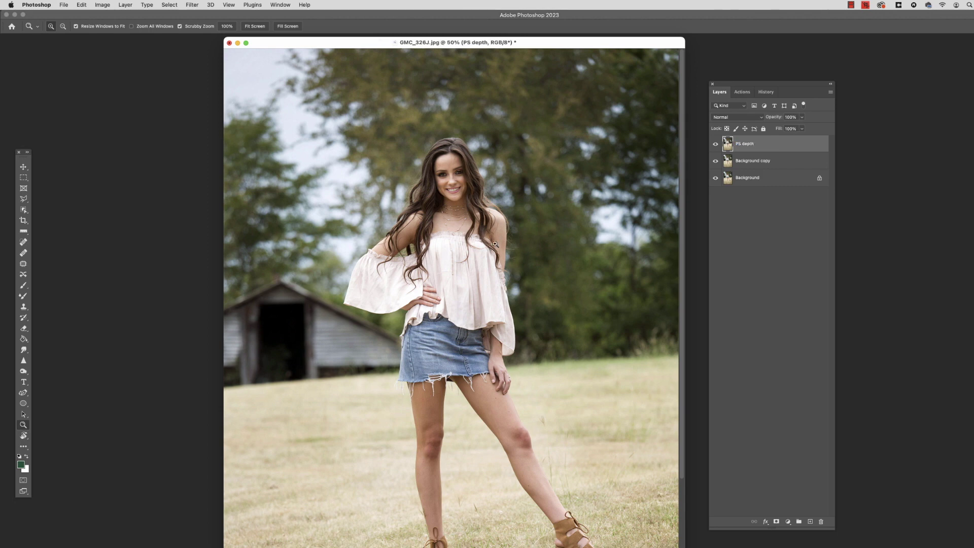
# Rename the remaining Background copy layer "Neo" and hide it.
pyautogui.click(743, 161)
pyautogui.doubleClick(766, 160)
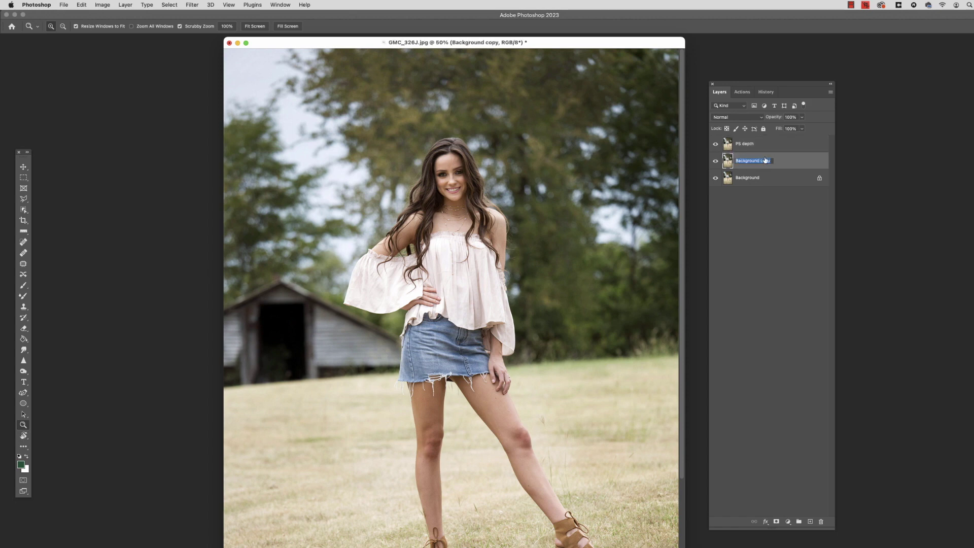
pyautogui.write('Neo')
pyautogui.press('Return')
pyautogui.click(715, 161)
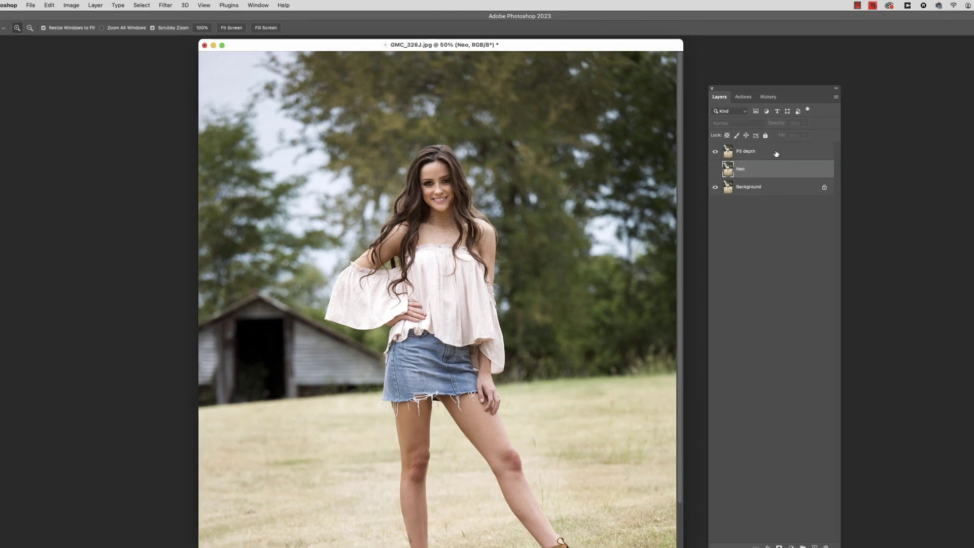
# Open the Neural Filters for the PS depth layer and enable Depth Blur.
pyautogui.click(776, 145)
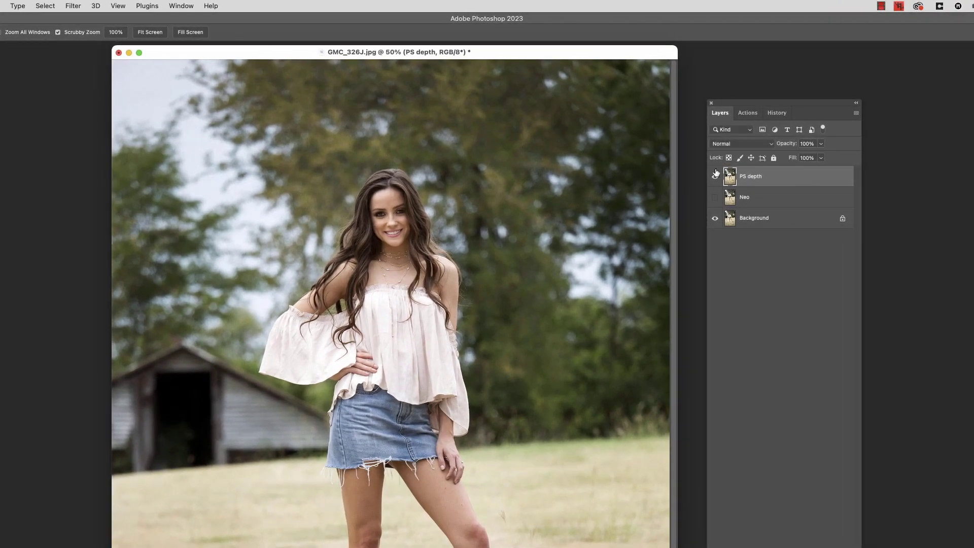
pyautogui.click(72, 5)
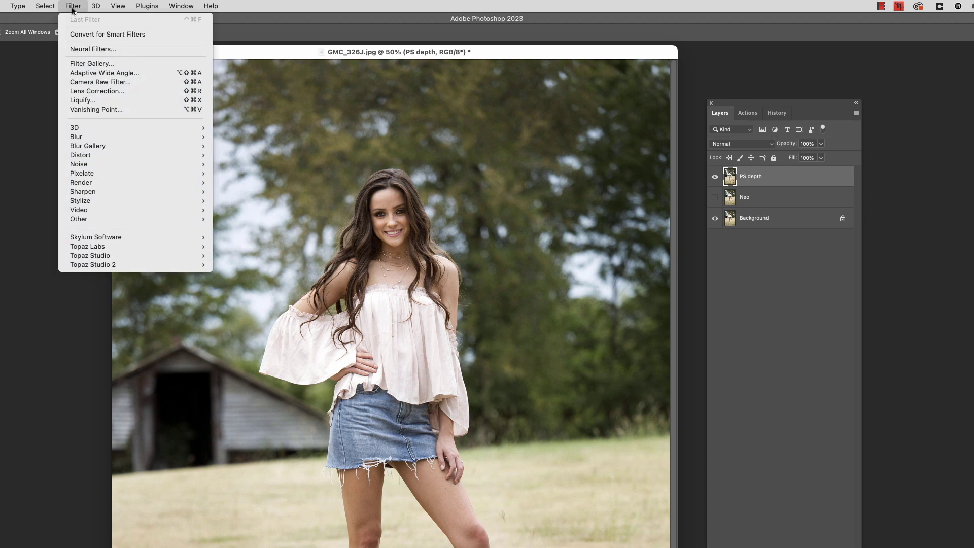
pyautogui.click(90, 50)
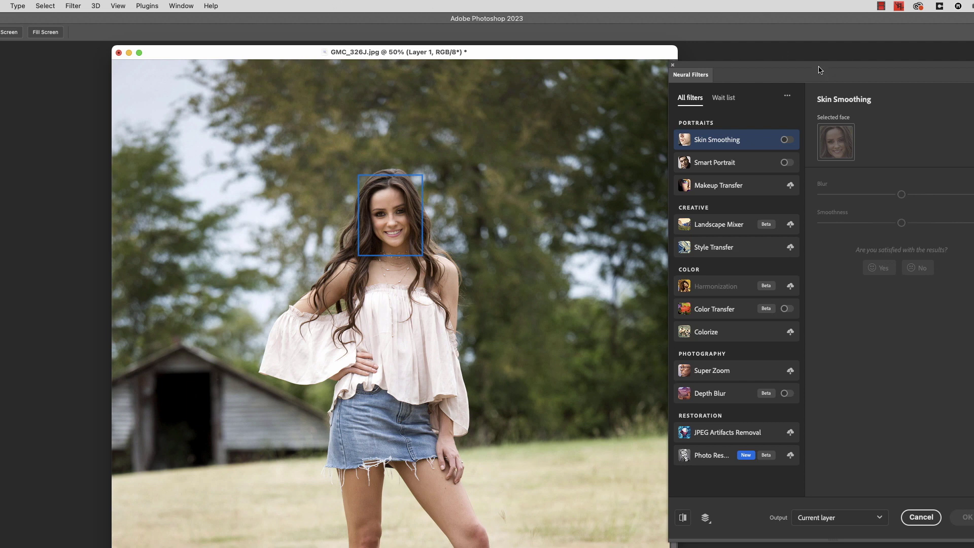
pyautogui.moveTo(819, 70); pyautogui.dragTo(803, 67)
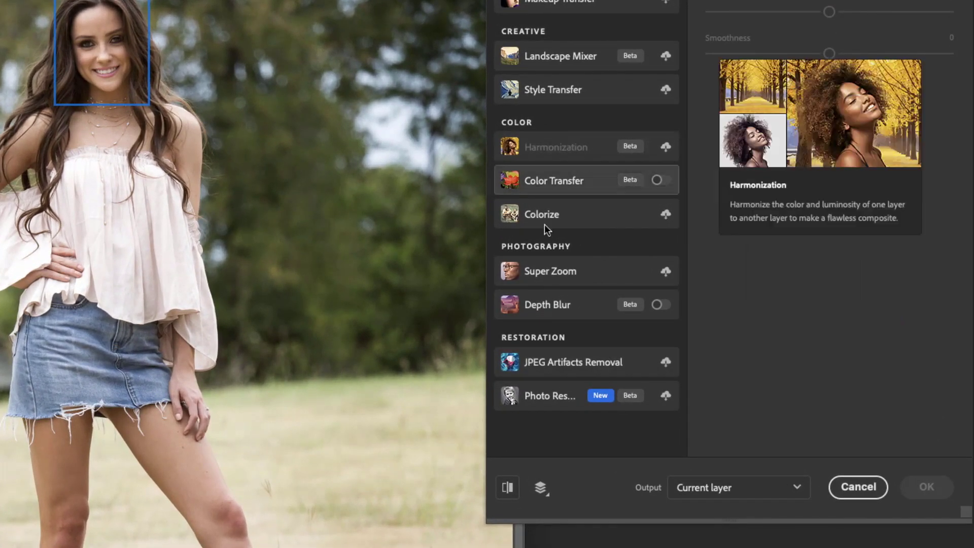
pyautogui.click(544, 307)
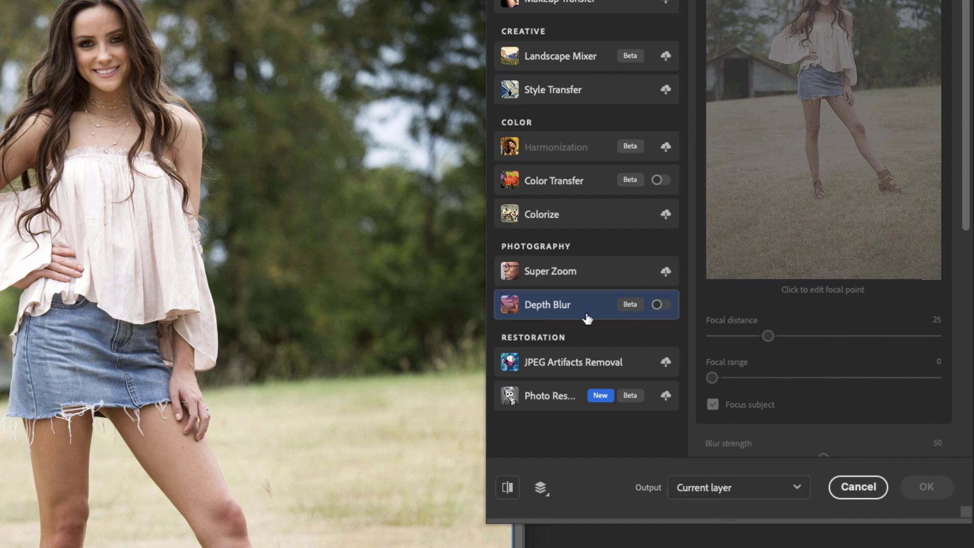
pyautogui.click(664, 307)
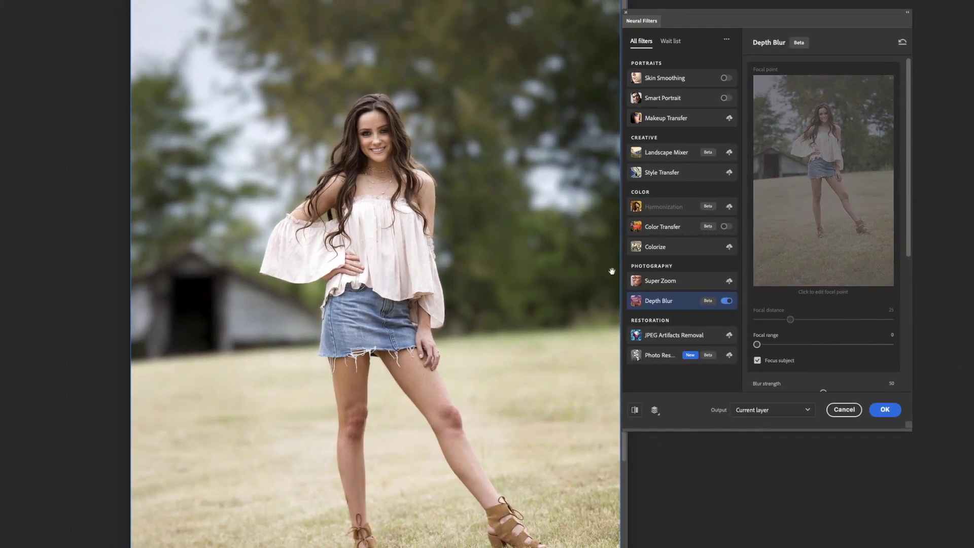
# Try turning the Depth Blur's Focus subject option off and on again, keeping the Focal range at 0.
pyautogui.scroll(-3, 807, 342)
pyautogui.scroll(2, 807, 343)
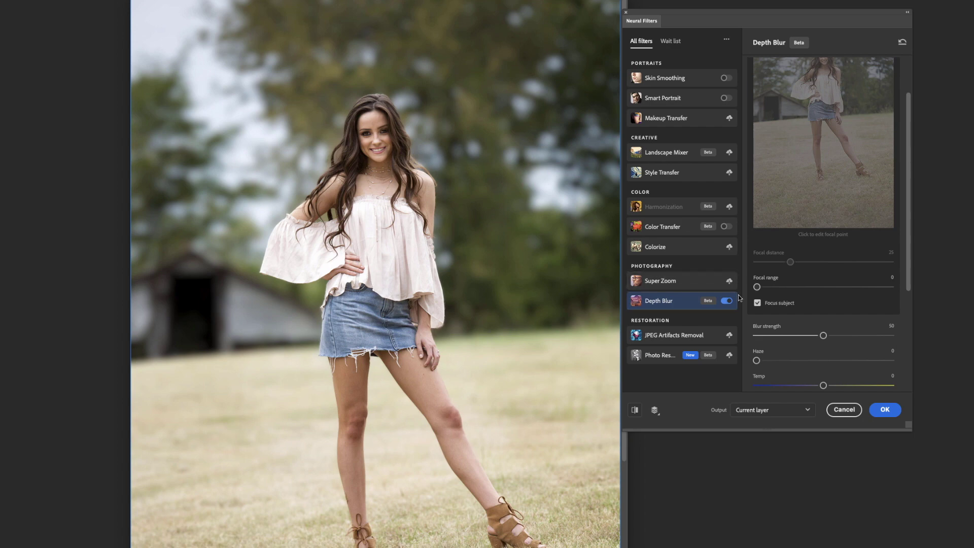
pyautogui.click(758, 303)
pyautogui.moveTo(757, 286)
pyautogui.mouseDown()
pyautogui.moveTo(821, 287)
pyautogui.moveTo(756, 287)
pyautogui.mouseUp()
pyautogui.click(759, 303)
# Try several Depth Blur strengths, including the maximum of 100, and settle on a Blur strength of 33.
pyautogui.scroll(-5, 826, 338)
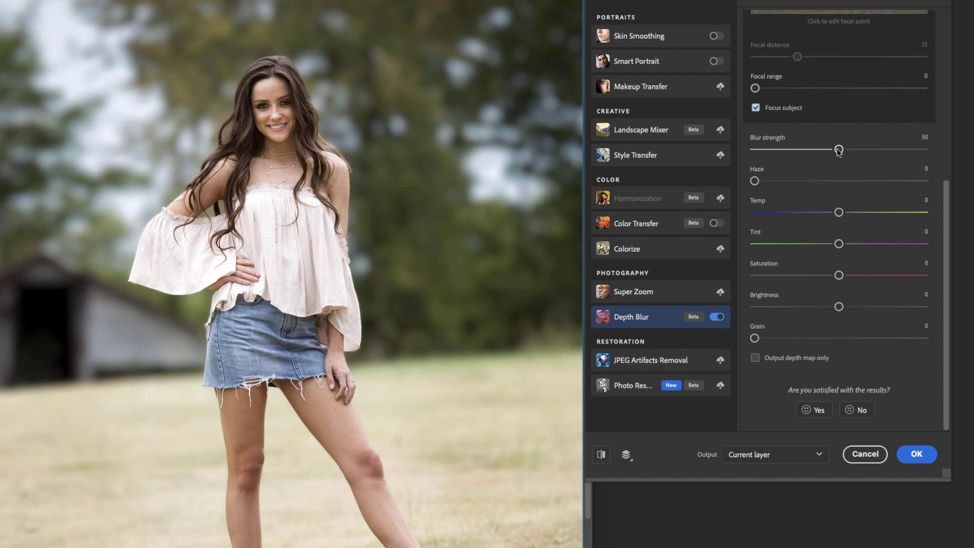
pyautogui.moveTo(839, 150); pyautogui.dragTo(924, 150)
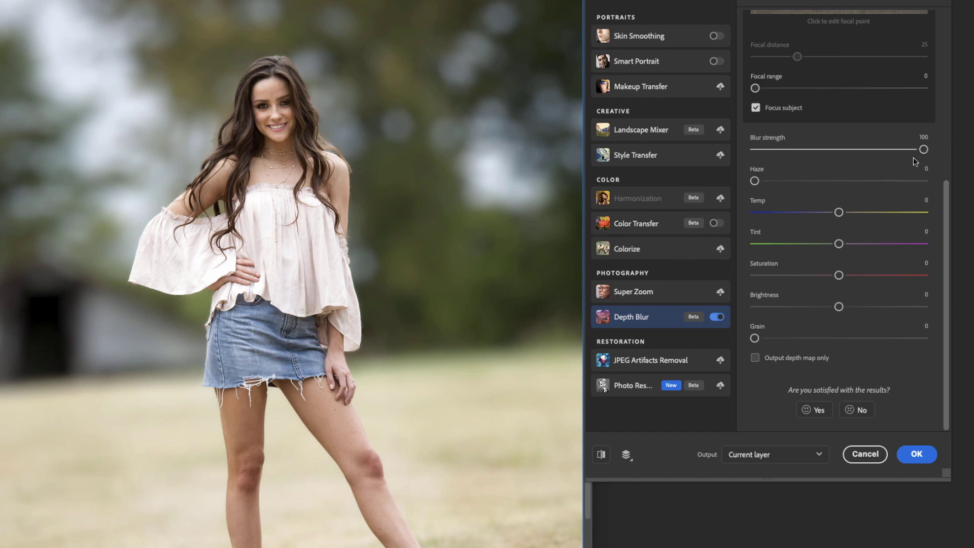
pyautogui.moveTo(923, 150); pyautogui.dragTo(824, 154)
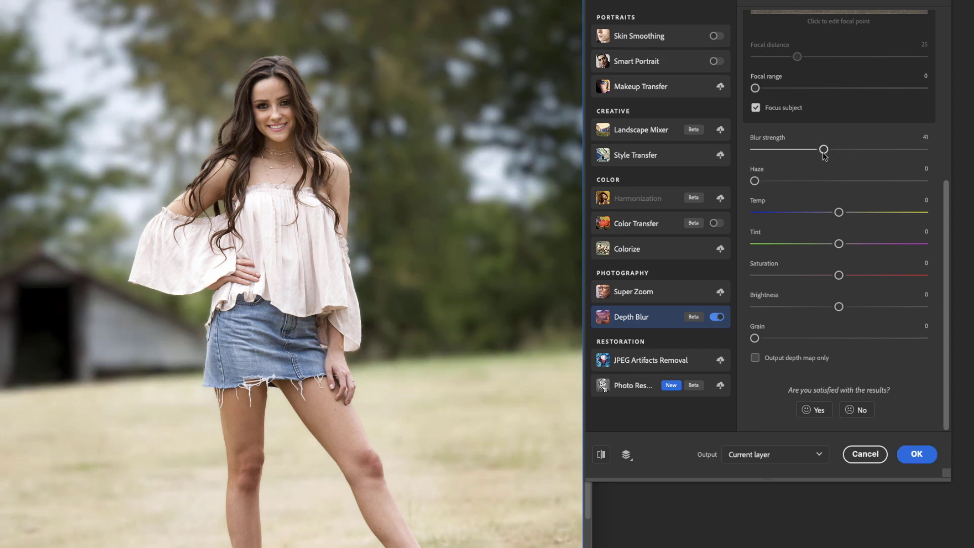
pyautogui.moveTo(822, 154); pyautogui.dragTo(820, 152)
pyautogui.moveTo(819, 152); pyautogui.dragTo(811, 154)
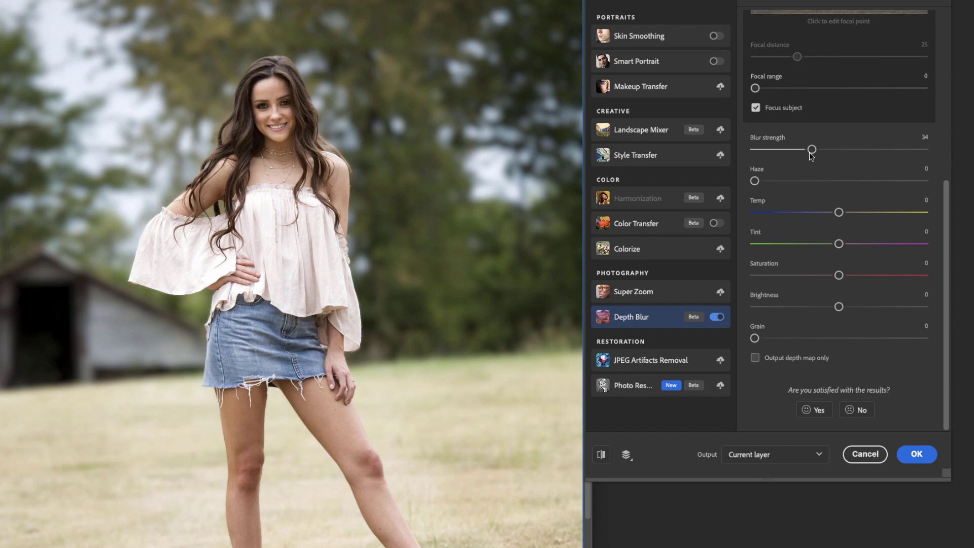
pyautogui.moveTo(811, 154); pyautogui.dragTo(867, 152)
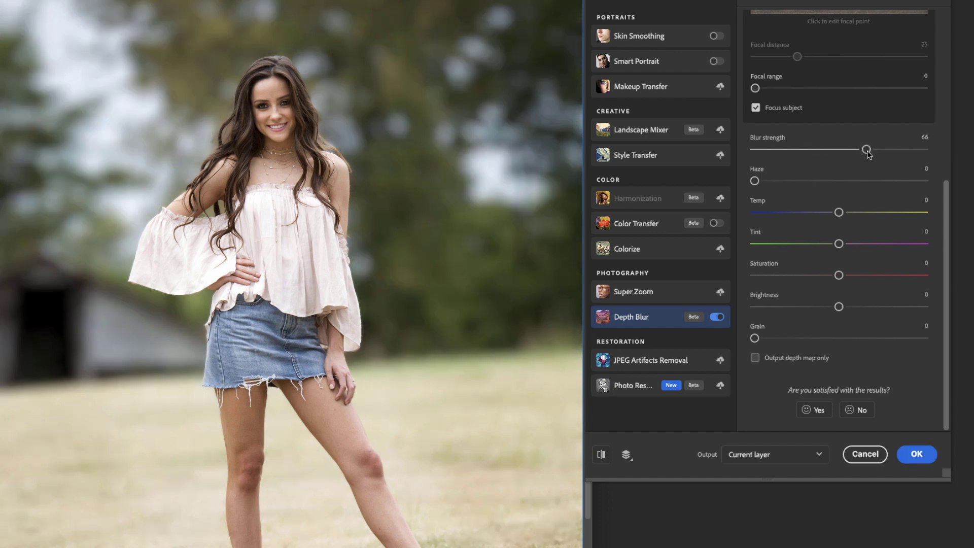
pyautogui.moveTo(820, 151); pyautogui.dragTo(811, 154)
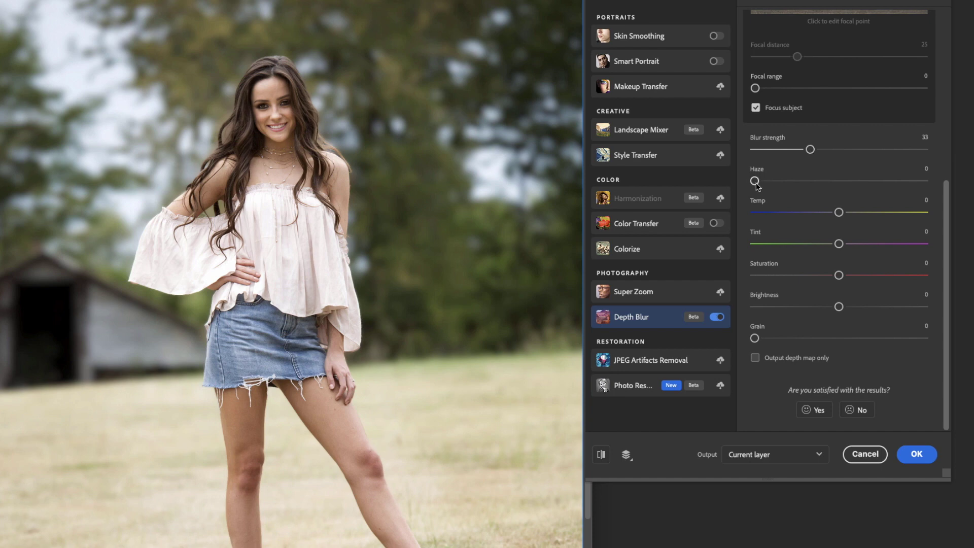
# Try the Haze at 100 and return it to 0.
pyautogui.moveTo(756, 182); pyautogui.dragTo(927, 185)
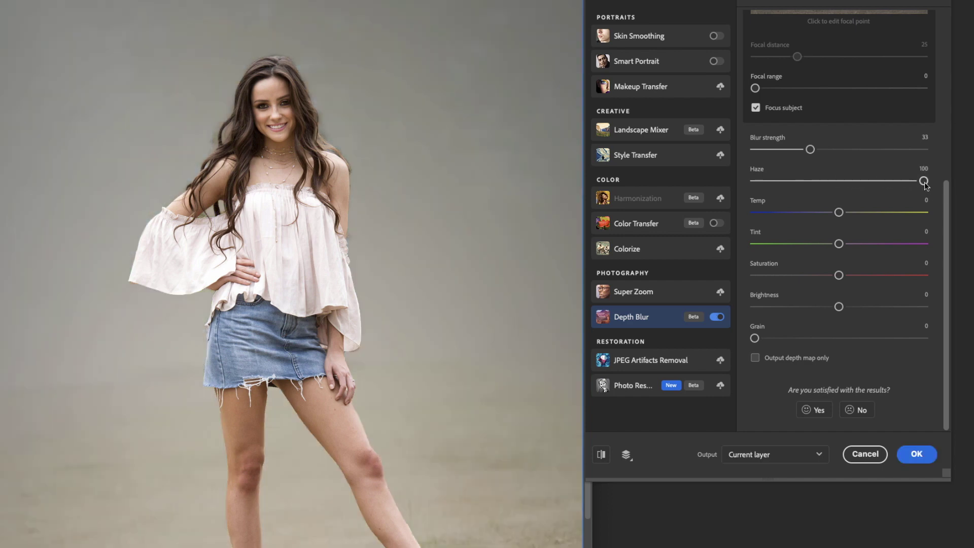
pyautogui.moveTo(925, 183); pyautogui.dragTo(747, 185)
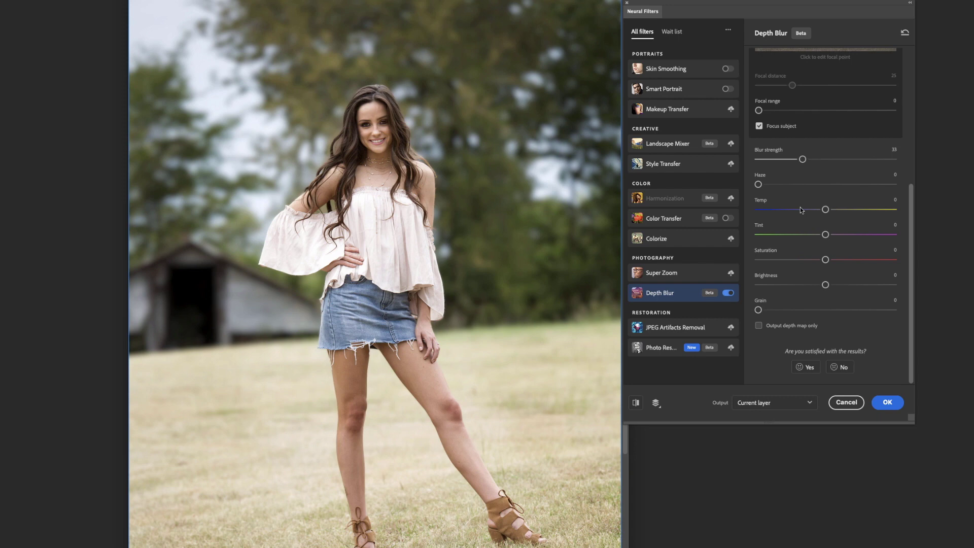
# Cool the background by setting the Temp to -7, comparing the filtered preview with the original along the way.
pyautogui.moveTo(827, 211); pyautogui.dragTo(762, 212)
pyautogui.moveTo(763, 211); pyautogui.dragTo(814, 212)
pyautogui.click(636, 403)
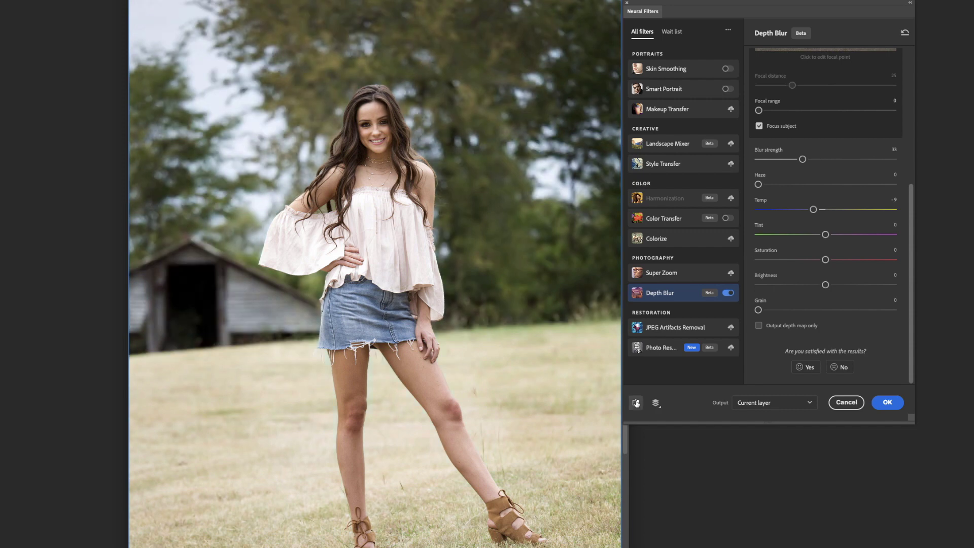
pyautogui.click(636, 403)
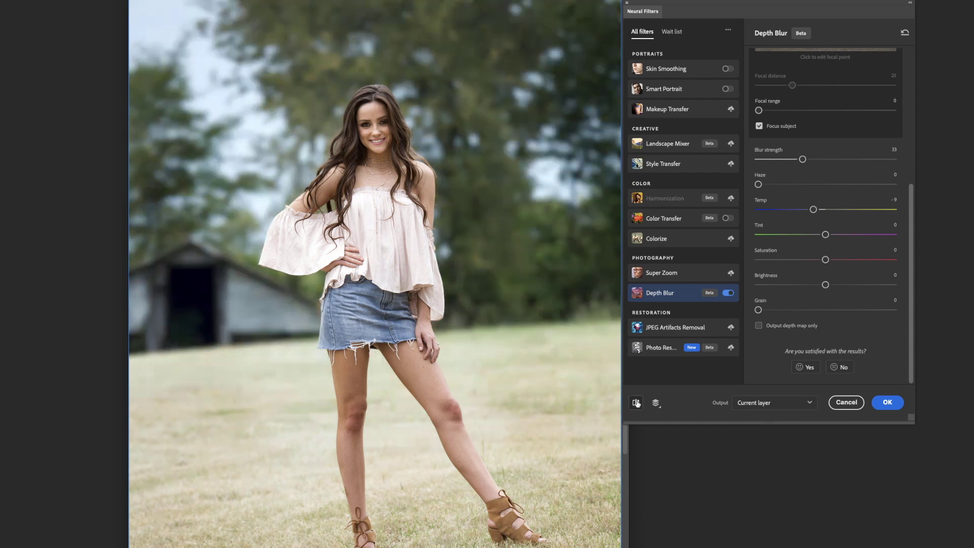
pyautogui.click(815, 209)
pyautogui.moveTo(815, 210)
pyautogui.mouseDown()
pyautogui.moveTo(796, 212)
pyautogui.moveTo(818, 214)
pyautogui.mouseUp()
pyautogui.moveTo(818, 213); pyautogui.dragTo(816, 214)
# Set the Saturation to +7, and try out the Grain before returning it to 0.
pyautogui.moveTo(825, 260); pyautogui.dragTo(747, 263)
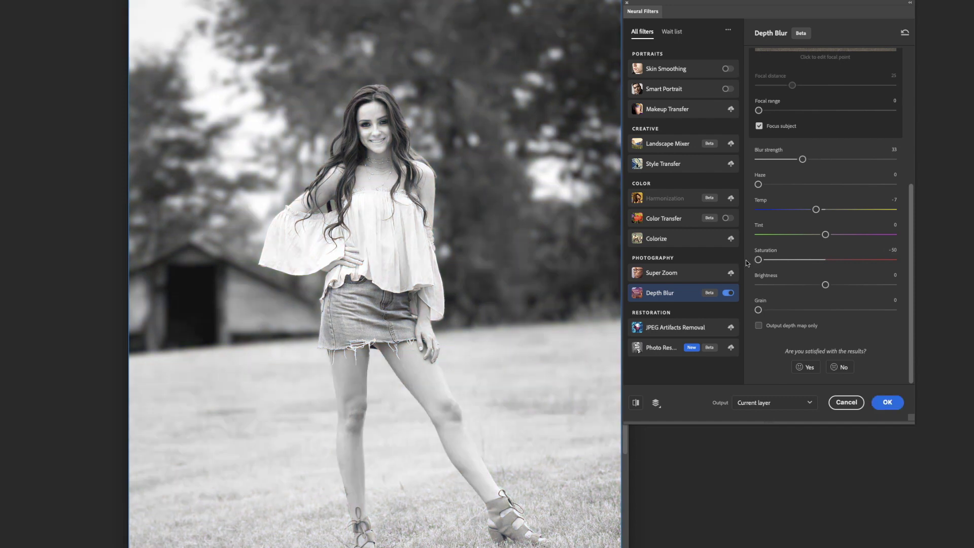
pyautogui.moveTo(759, 261); pyautogui.dragTo(836, 261)
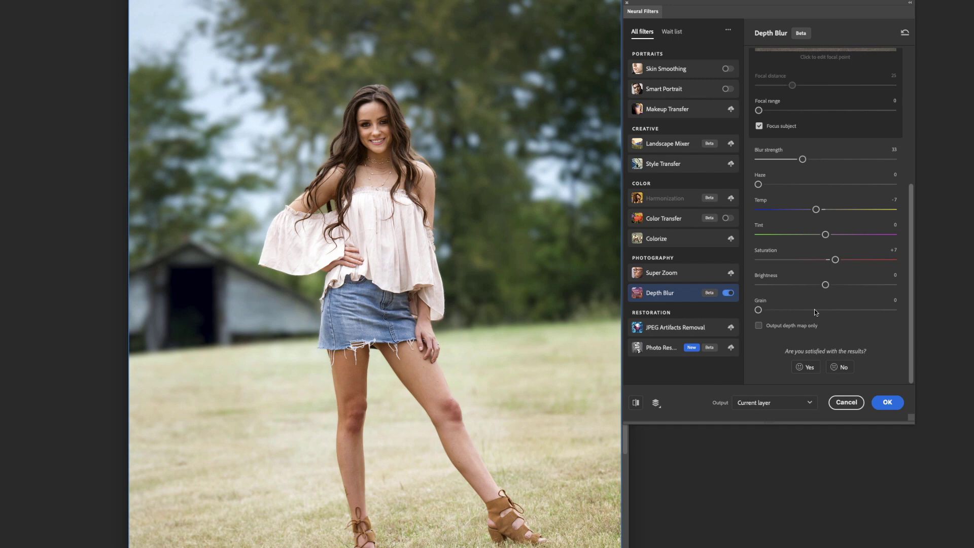
pyautogui.moveTo(774, 310); pyautogui.dragTo(856, 311)
pyautogui.moveTo(857, 311); pyautogui.dragTo(742, 311)
# Keep the output on Current layer and apply the Depth Blur filter.
pyautogui.click(811, 404)
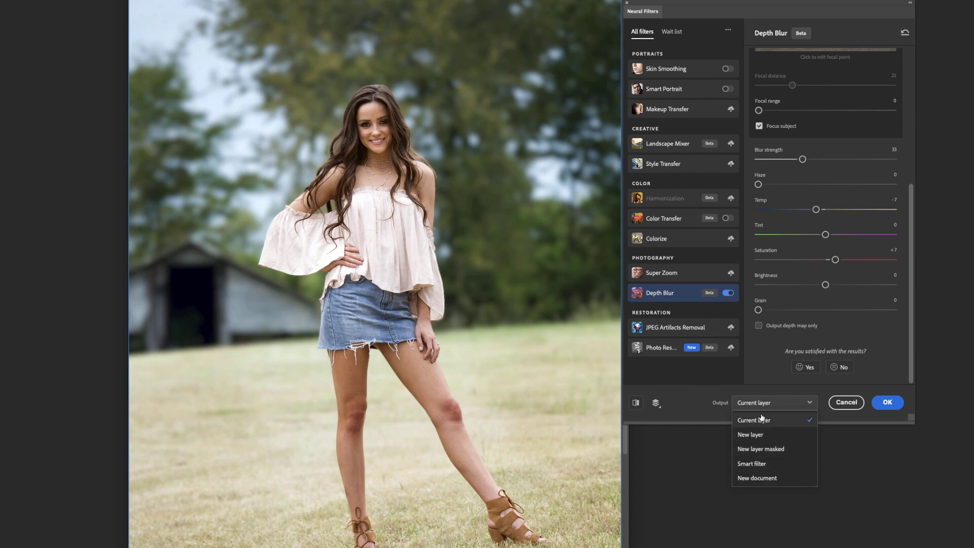
pyautogui.click(907, 407)
pyautogui.click(888, 403)
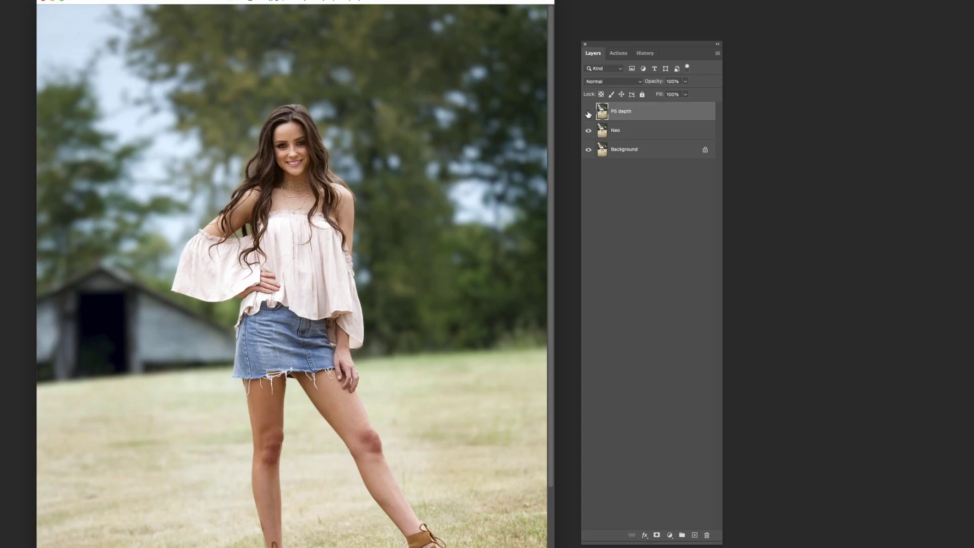
# Compare the photo with the PS depth layer hidden and shown, and examine the blur edges around the woman's hair and shoulders up close.
pyautogui.click(588, 114)
pyautogui.click(588, 113)
pyautogui.click(588, 113)
pyautogui.click(588, 113)
pyautogui.click(588, 113)
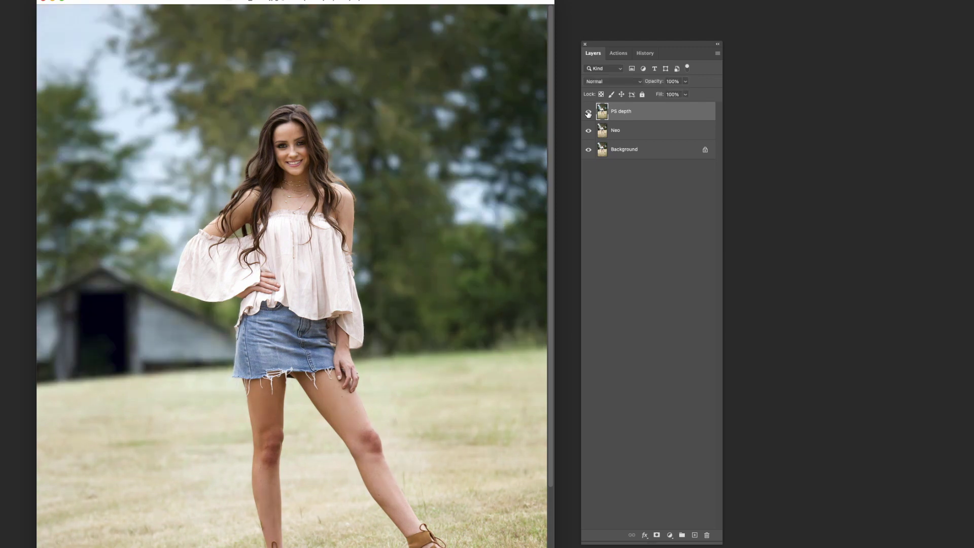
pyautogui.click(294, 147)
pyautogui.click(370, 190)
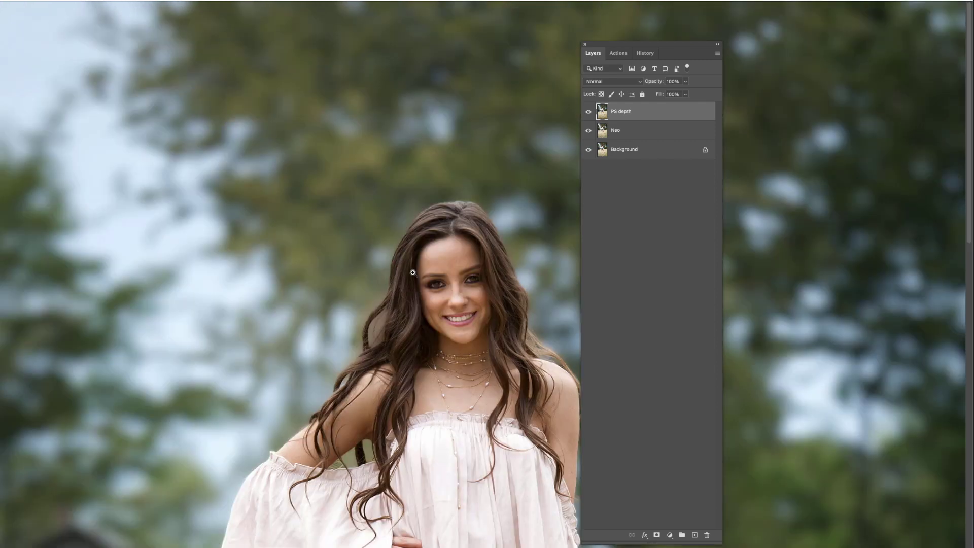
pyautogui.click(451, 321)
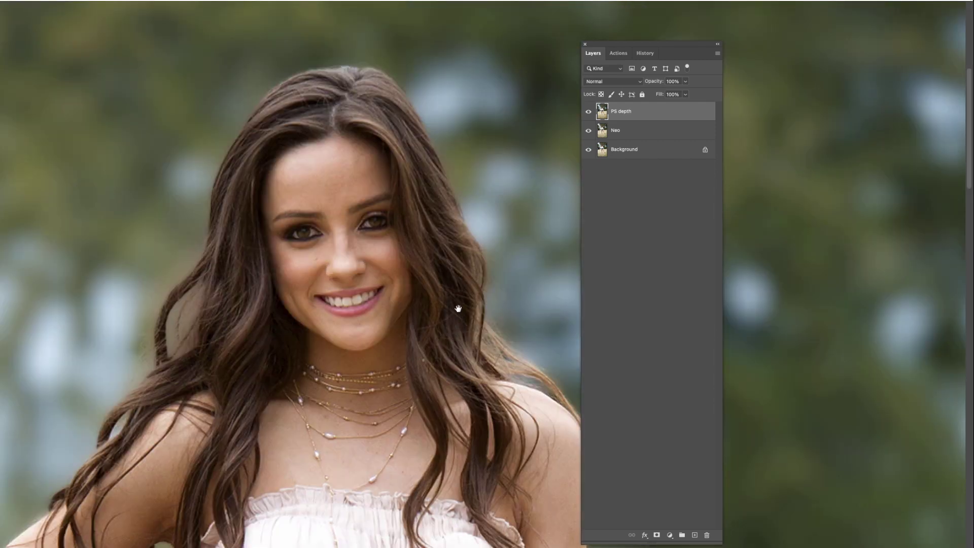
pyautogui.moveTo(456, 309); pyautogui.dragTo(434, 170)
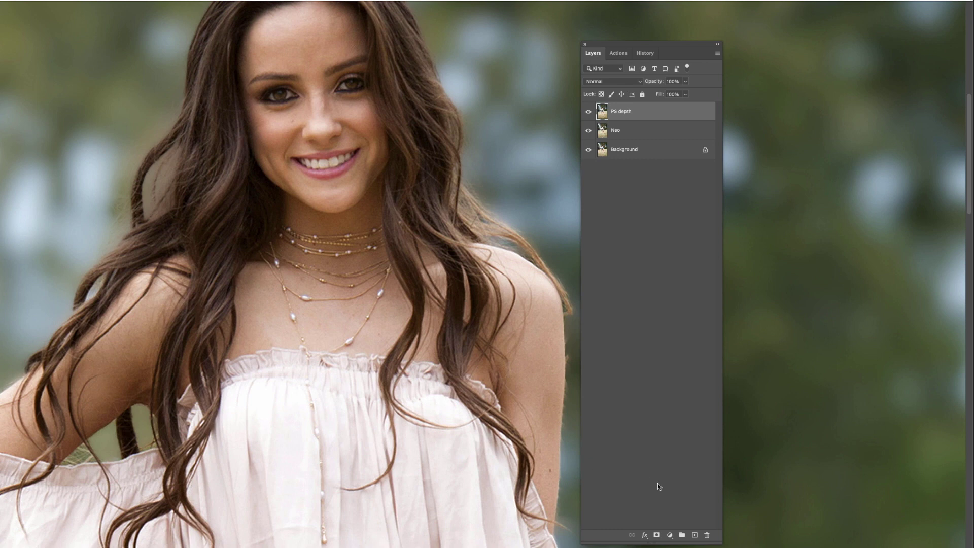
# Add a layer mask to the PS depth layer and paint on it with a smaller brush at the gap in the hair beside the neck.
pyautogui.click(657, 536)
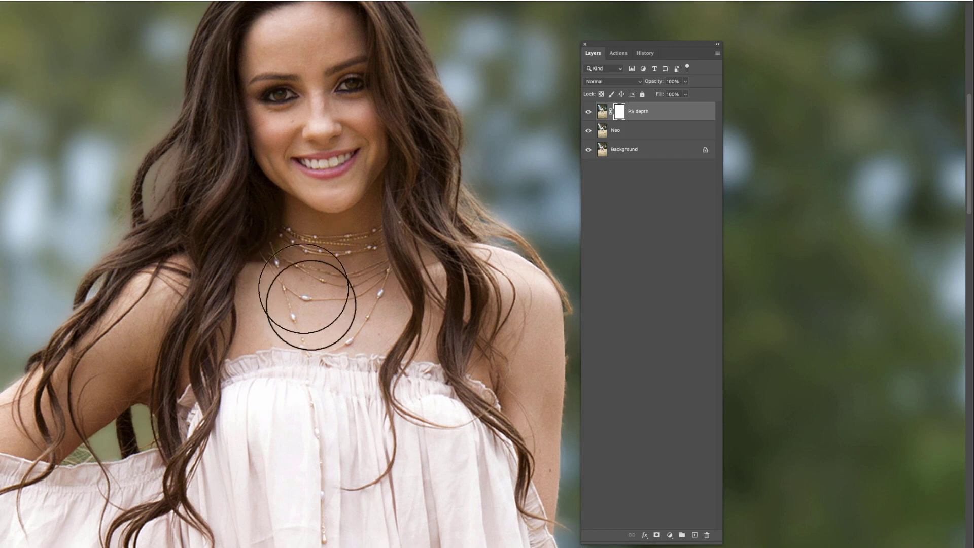
pyautogui.press('[')
pyautogui.press('[')
pyautogui.press('[')
pyautogui.press('[')
pyautogui.press('[')
pyautogui.press('[')
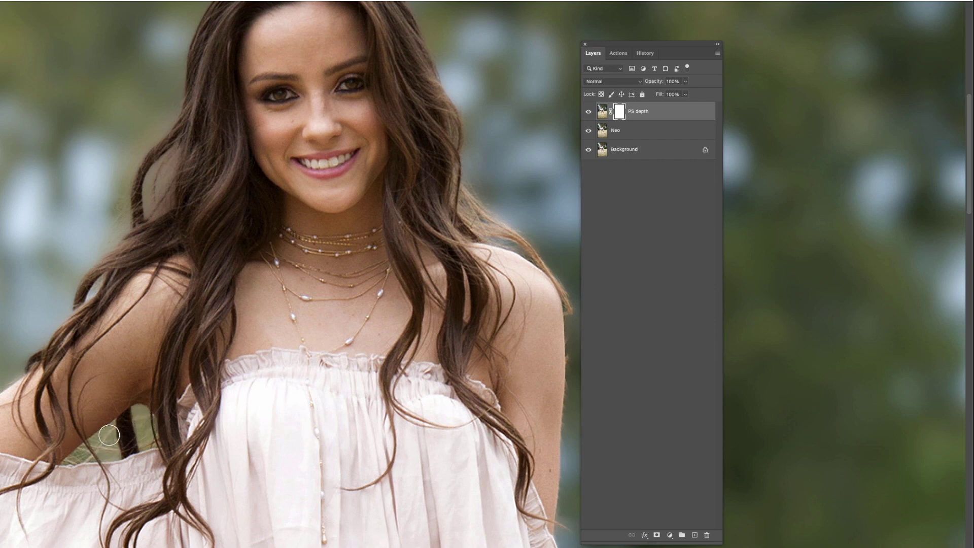
pyautogui.moveTo(158, 205)
pyautogui.mouseDown()
pyautogui.moveTo(153, 181)
pyautogui.moveTo(183, 148)
pyautogui.moveTo(139, 210)
pyautogui.mouseUp()
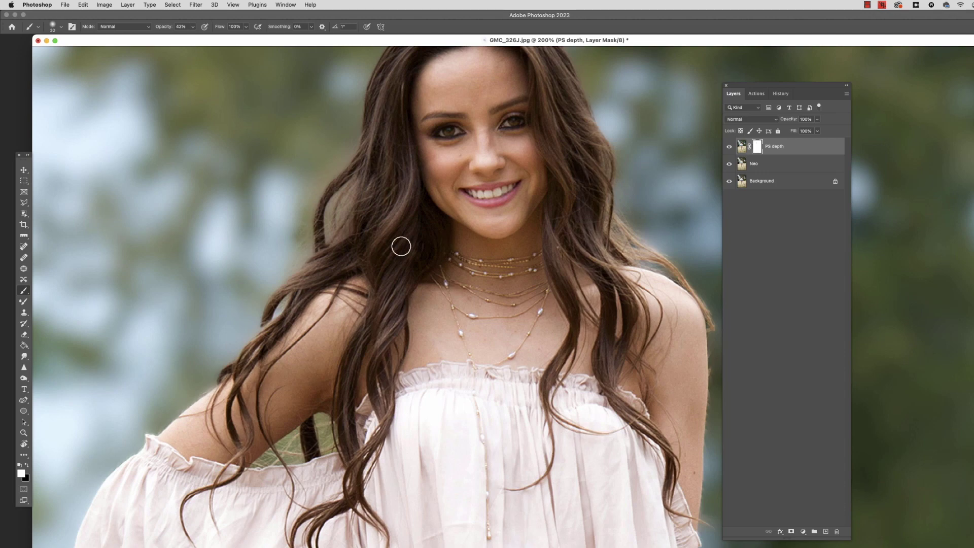
pyautogui.press('z')
pyautogui.keyDown('alt'); pyautogui.click(444, 325); pyautogui.keyUp('alt')
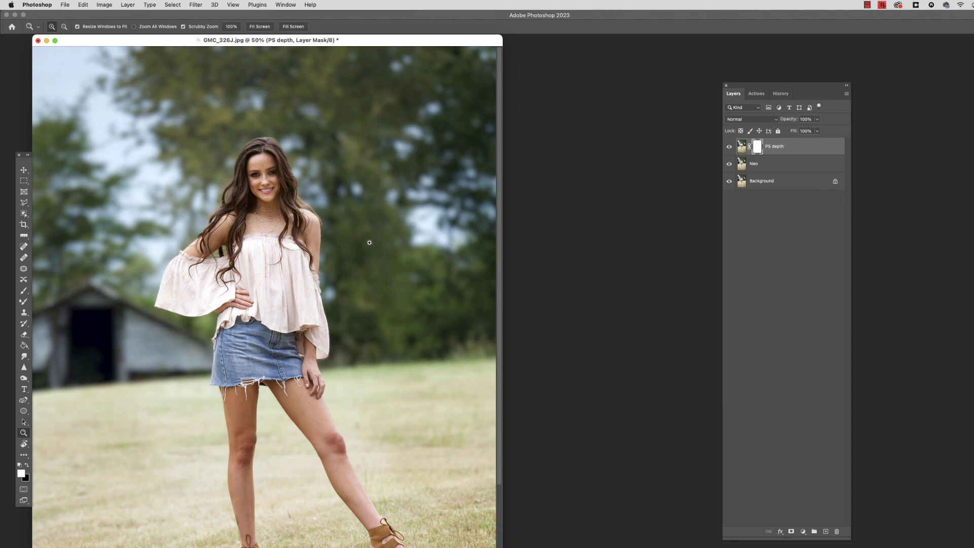
pyautogui.click(308, 186)
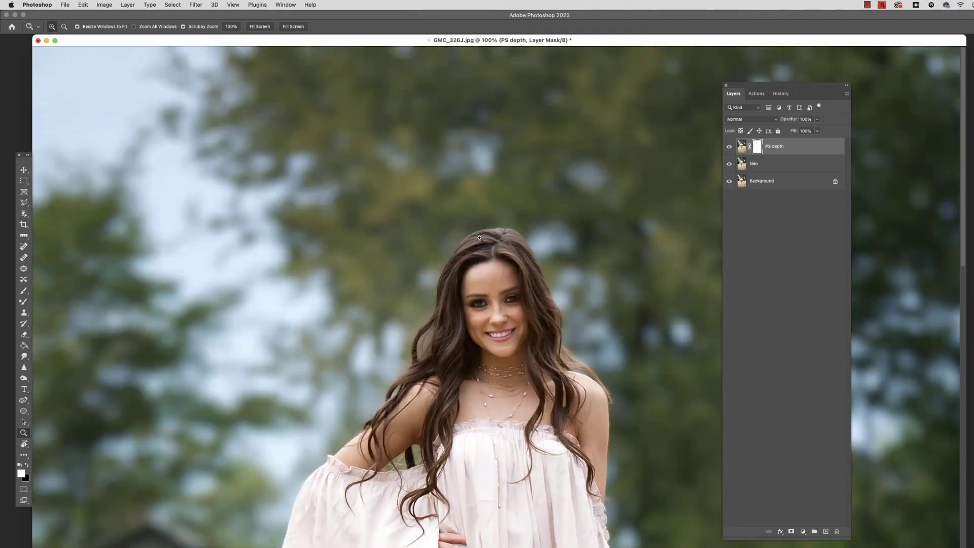
# Hide the PS depth layer and make Neo the active layer.
pyautogui.keyDown('alt'); pyautogui.click(517, 294); pyautogui.keyUp('alt')
pyautogui.scroll(-2, 467, 257)
pyautogui.moveTo(569, 44); pyautogui.dragTo(721, 49)
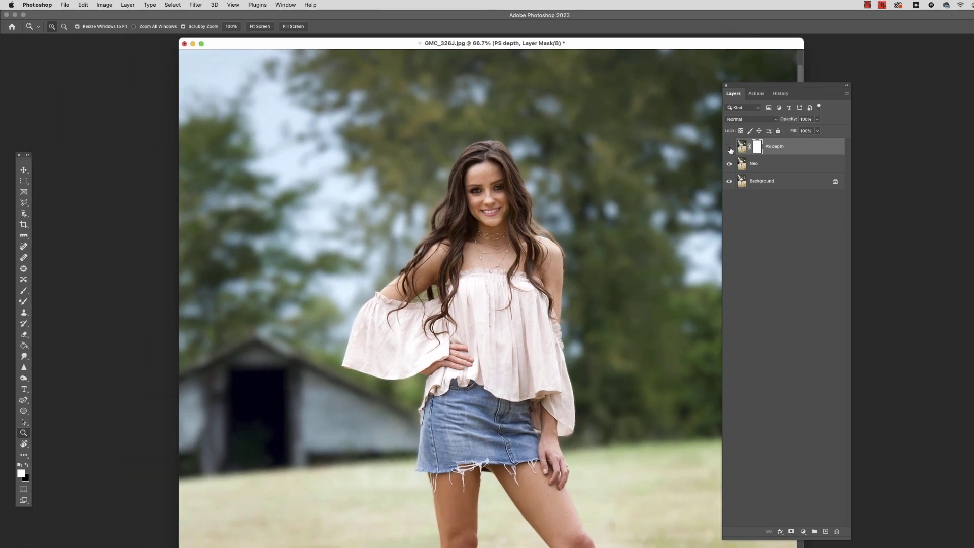
pyautogui.click(730, 148)
pyautogui.click(771, 168)
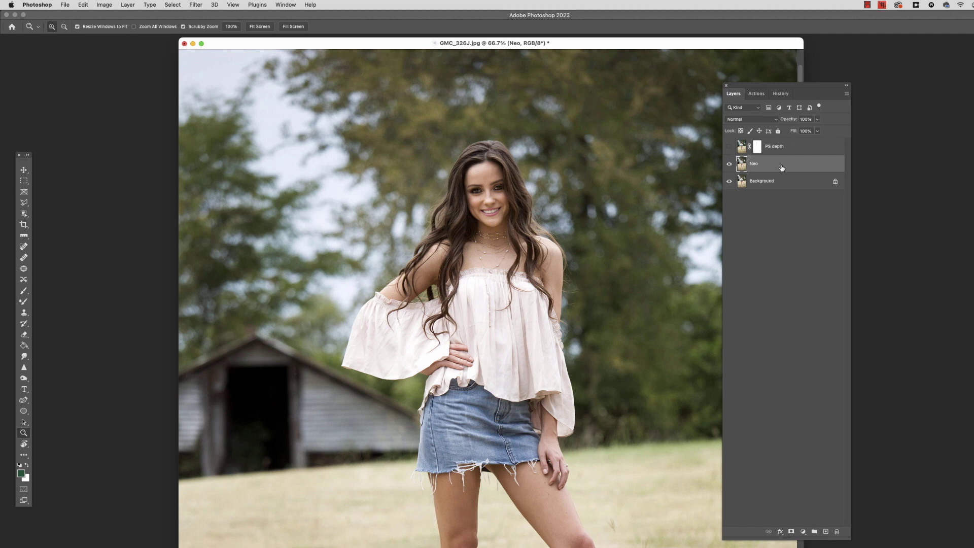
# Open the Neo layer in the Luminar Neo filter and switch from presets to the editing tools.
pyautogui.moveTo(774, 88); pyautogui.dragTo(767, 98)
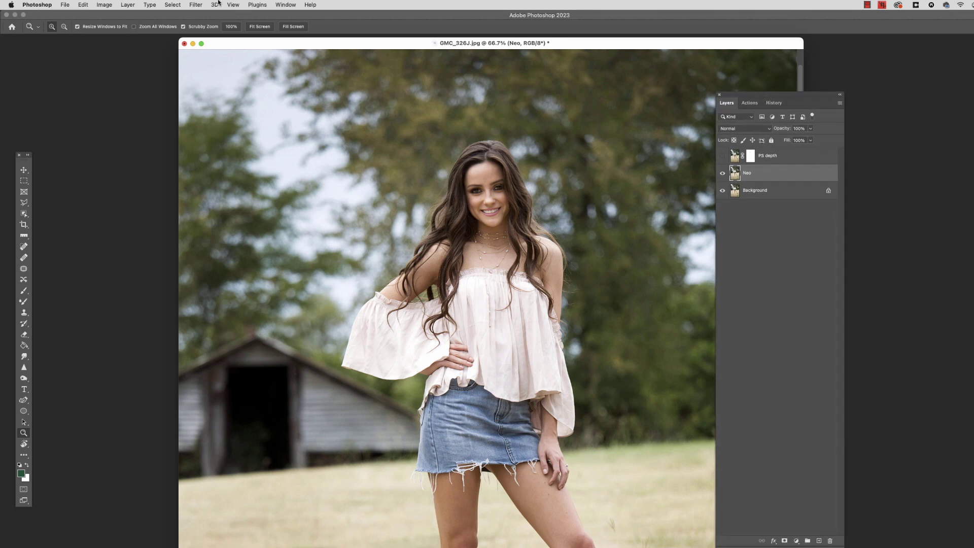
pyautogui.click(189, 4)
pyautogui.moveTo(239, 197)
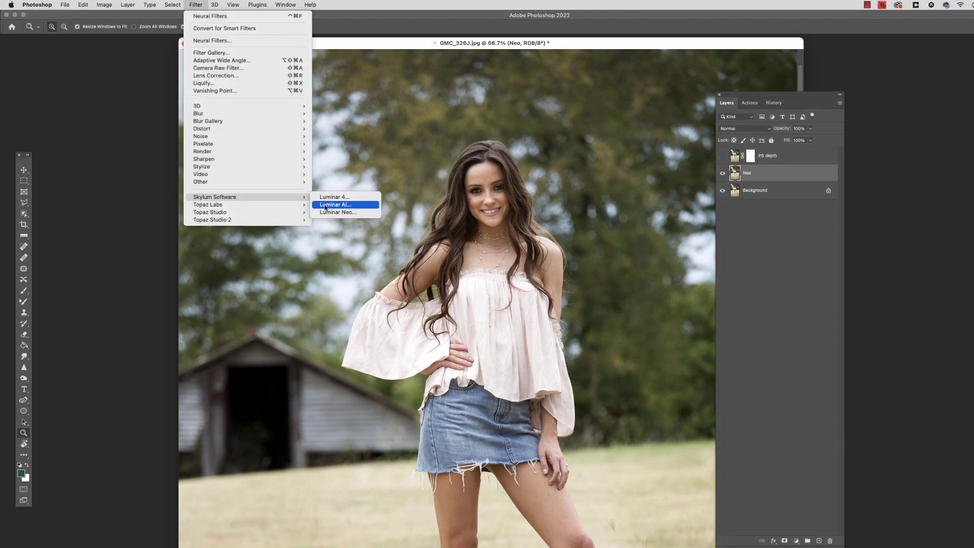
pyautogui.click(350, 216)
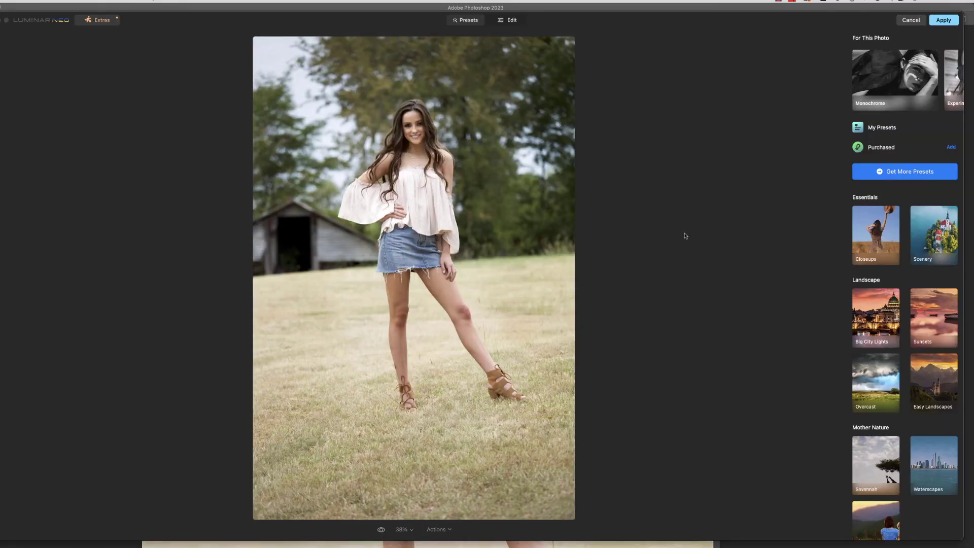
pyautogui.click(509, 20)
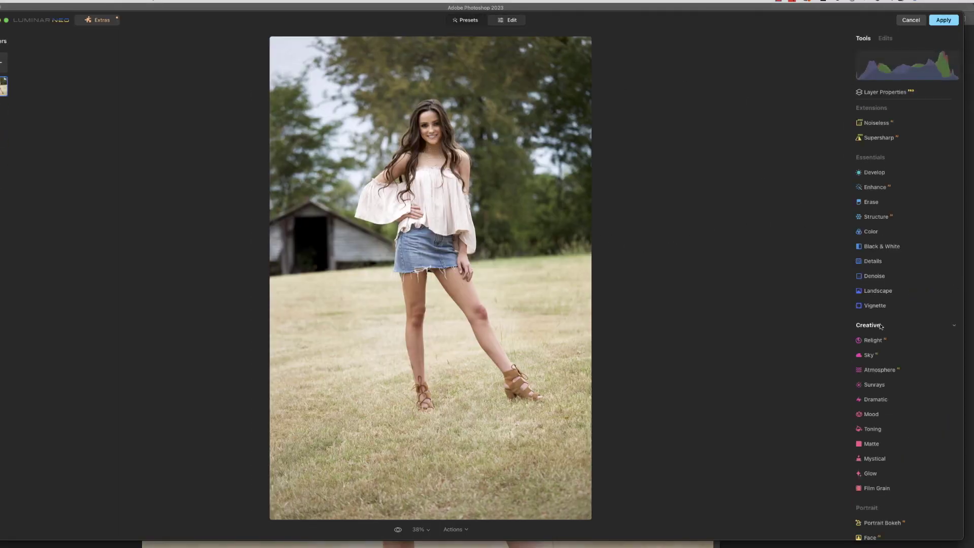
# Blur the background with Portrait Bokeh at an Amount of 80, and check the focus mask around the woman up close.
pyautogui.click(895, 523)
pyautogui.scroll(-3, 894, 508)
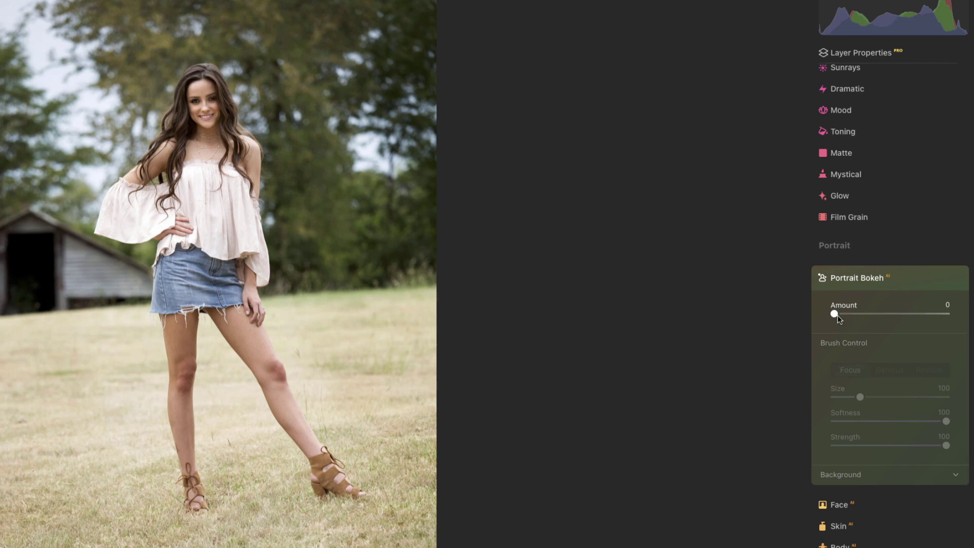
pyautogui.moveTo(838, 315); pyautogui.dragTo(946, 314)
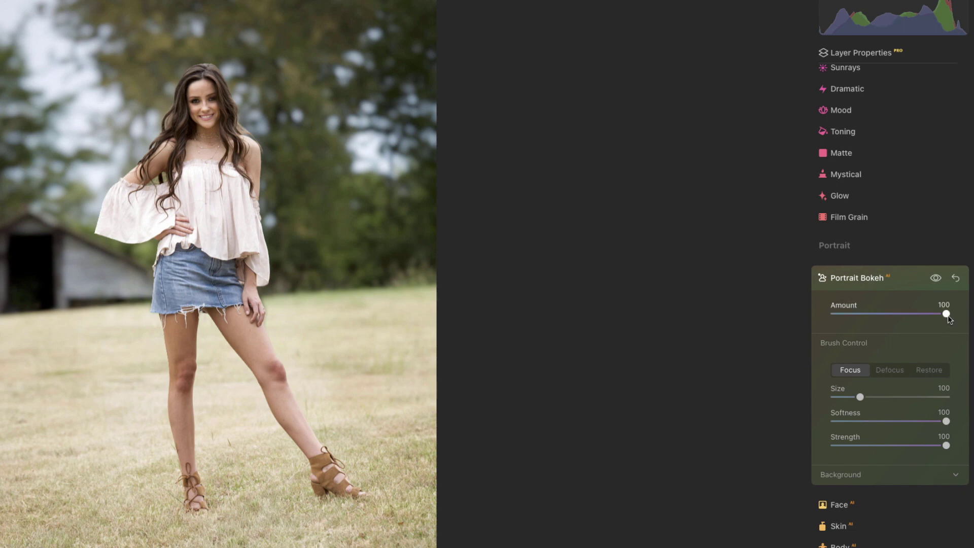
pyautogui.moveTo(935, 316); pyautogui.dragTo(927, 316)
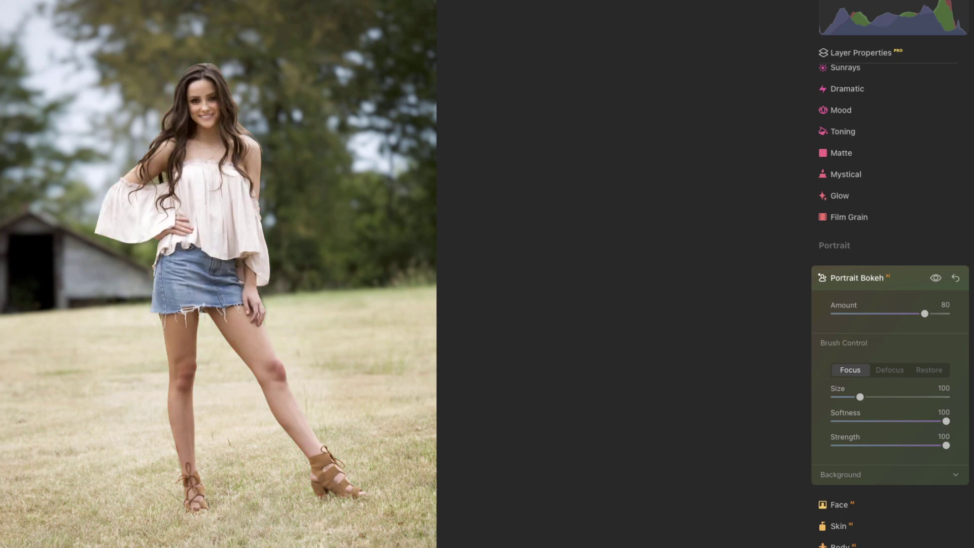
pyautogui.scroll(5, 304, 343)
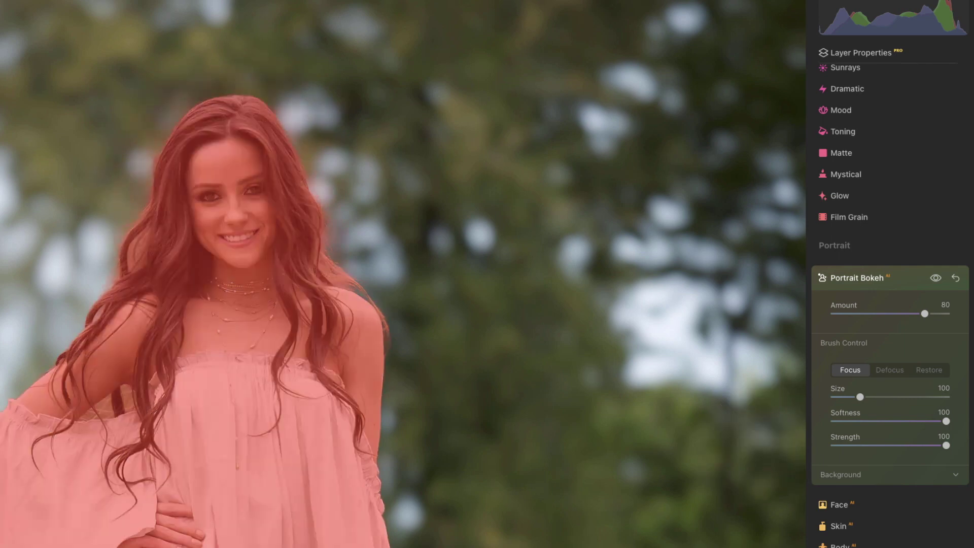
pyautogui.hotkey('ctrl', '0')
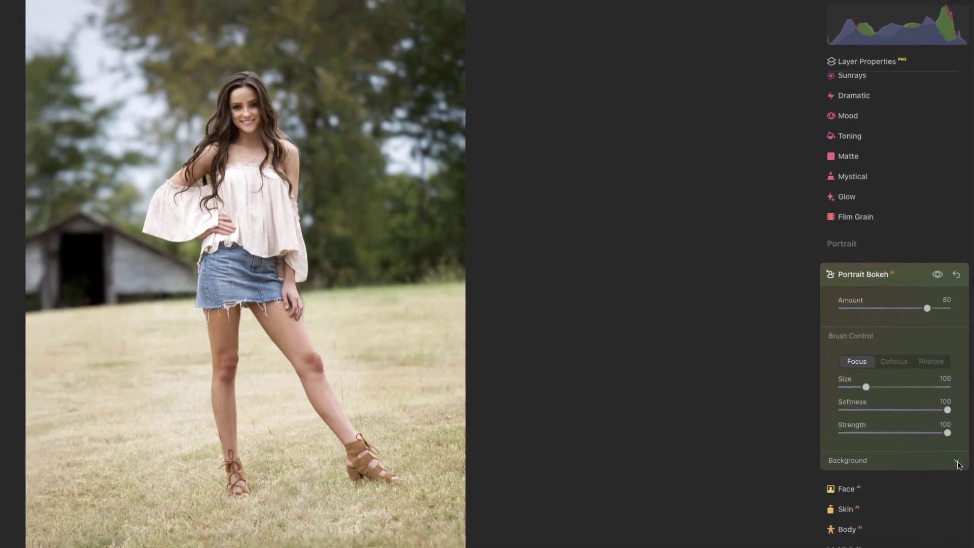
# Cool the Portrait Bokeh background by setting its Warmth to -25.
pyautogui.click(866, 477)
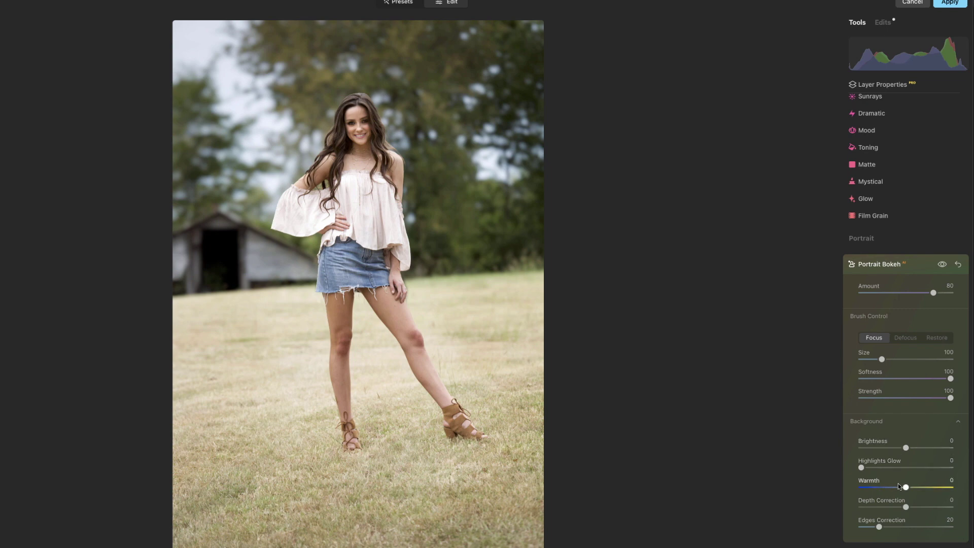
pyautogui.moveTo(907, 490); pyautogui.dragTo(861, 489)
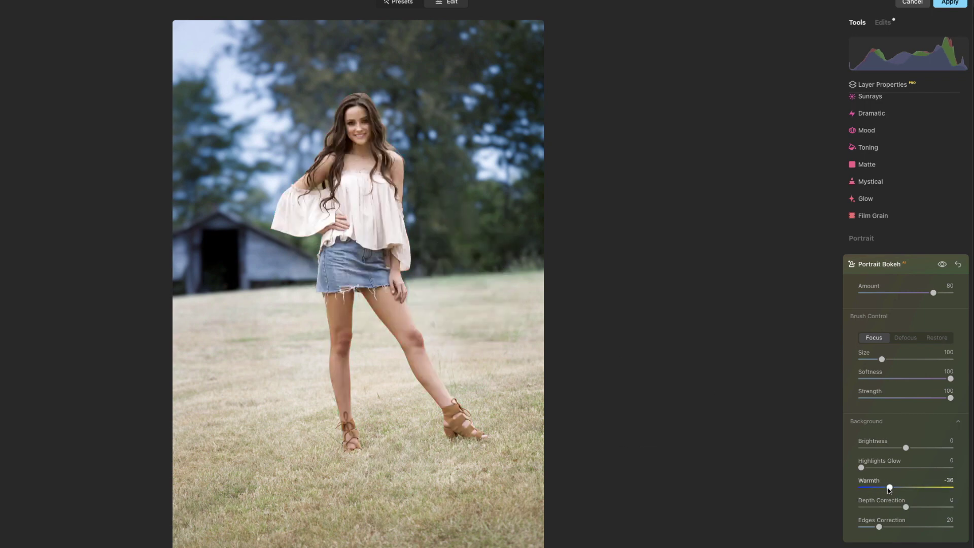
pyautogui.moveTo(889, 488); pyautogui.dragTo(891, 490)
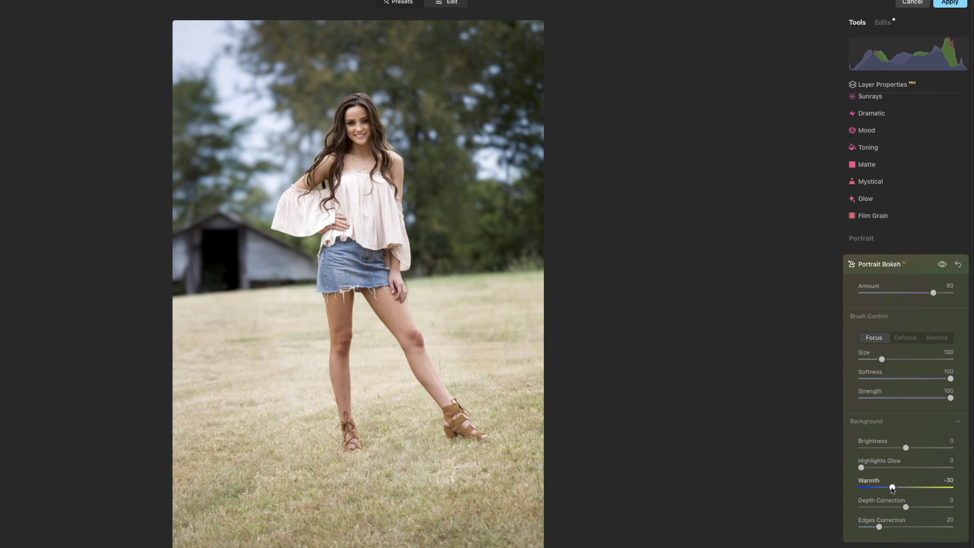
pyautogui.moveTo(892, 490); pyautogui.dragTo(895, 489)
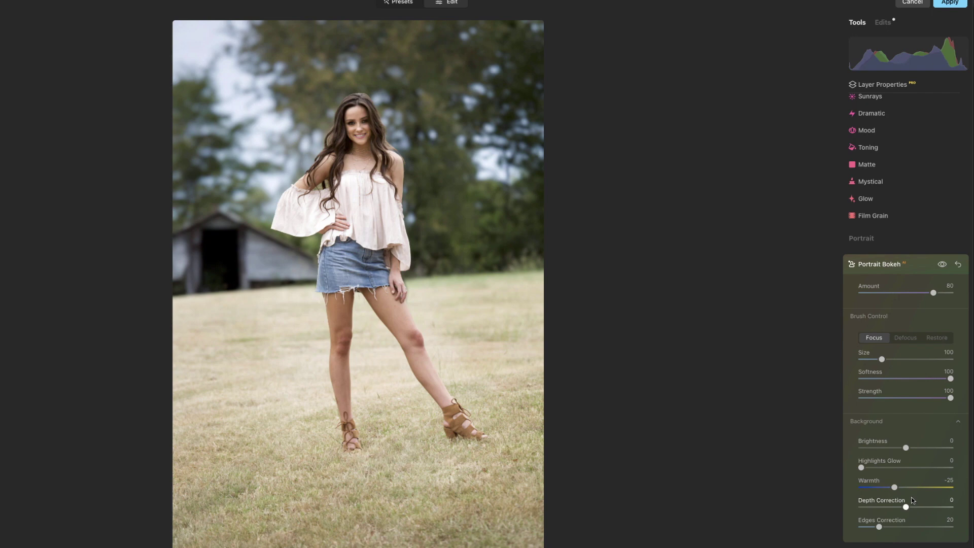
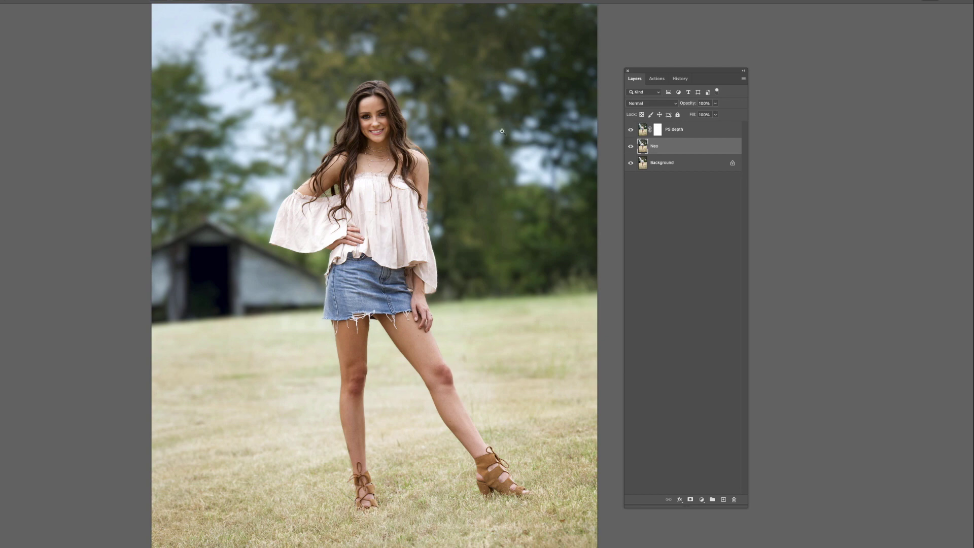
# Compare the Neo blur with the PS depth blur, examining the hair and the gap beside the arm up close.
pyautogui.click(630, 132)
pyautogui.click(629, 131)
pyautogui.click(630, 132)
pyautogui.click(362, 151)
pyautogui.moveTo(362, 151); pyautogui.dragTo(367, 152)
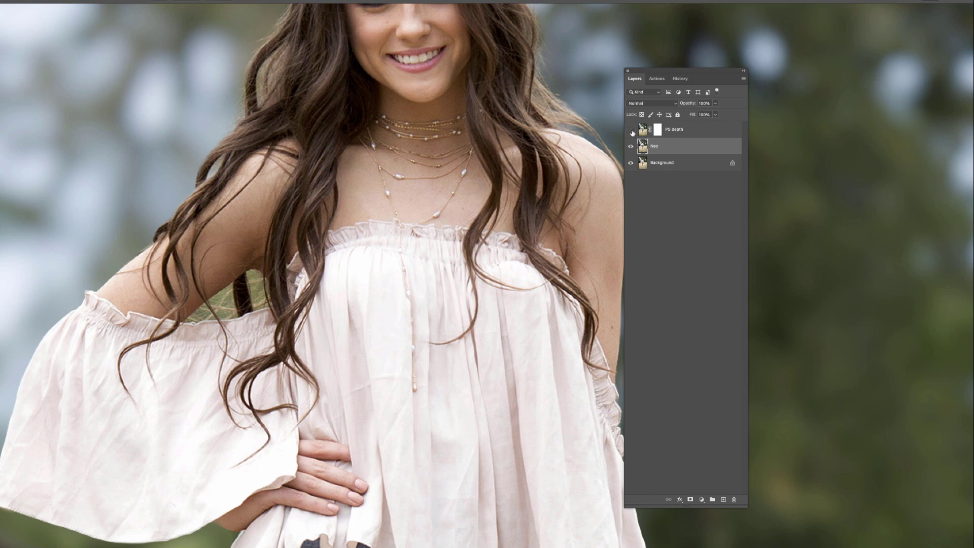
pyautogui.click(632, 131)
pyautogui.click(631, 131)
pyautogui.click(631, 145)
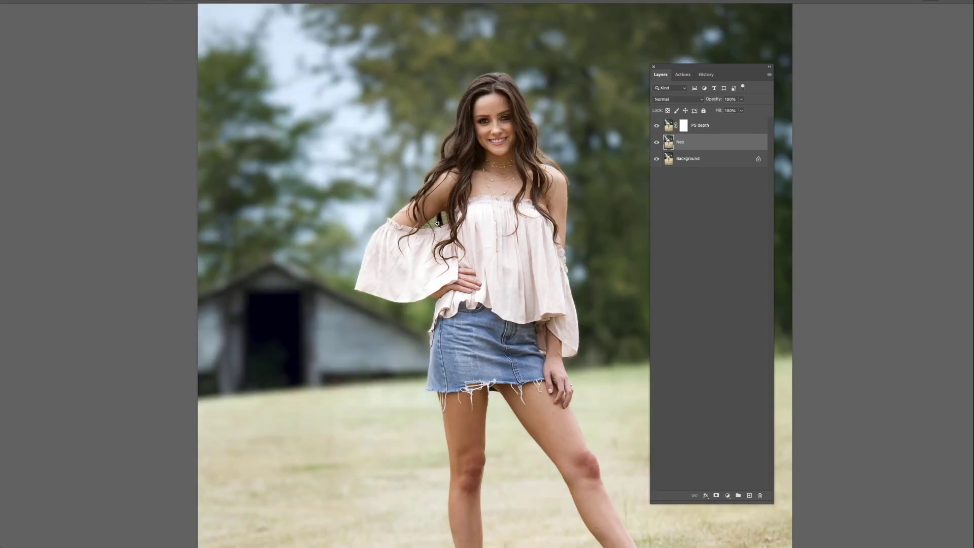
# Compare the whole photo in its original, Neo and PS depth versions by switching the layers' visibility.
pyautogui.moveTo(495, 231); pyautogui.dragTo(462, 281)
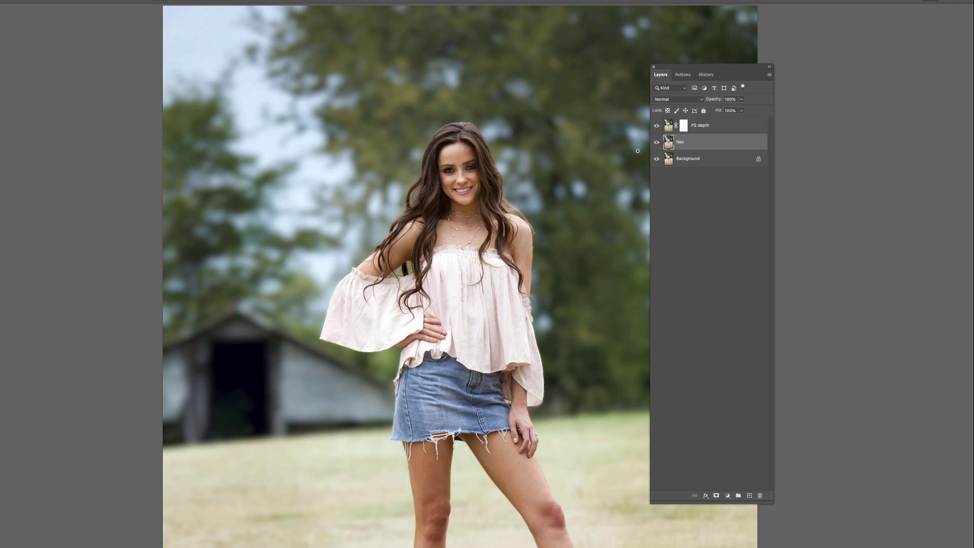
pyautogui.keyDown('alt'); pyautogui.click(593, 167); pyautogui.keyUp('alt')
pyautogui.moveTo(600, 168); pyautogui.dragTo(526, 139)
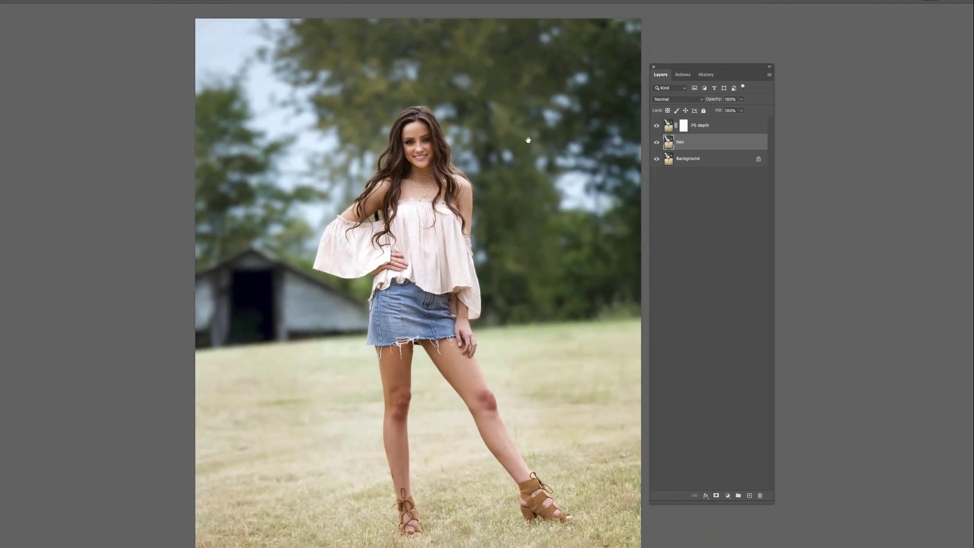
pyautogui.click(656, 142)
pyautogui.click(657, 126)
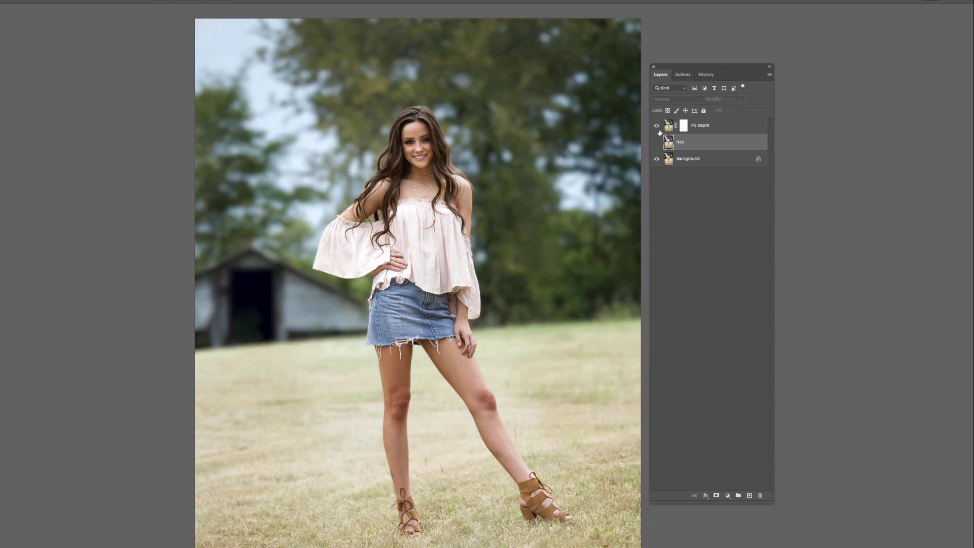
pyautogui.click(657, 142)
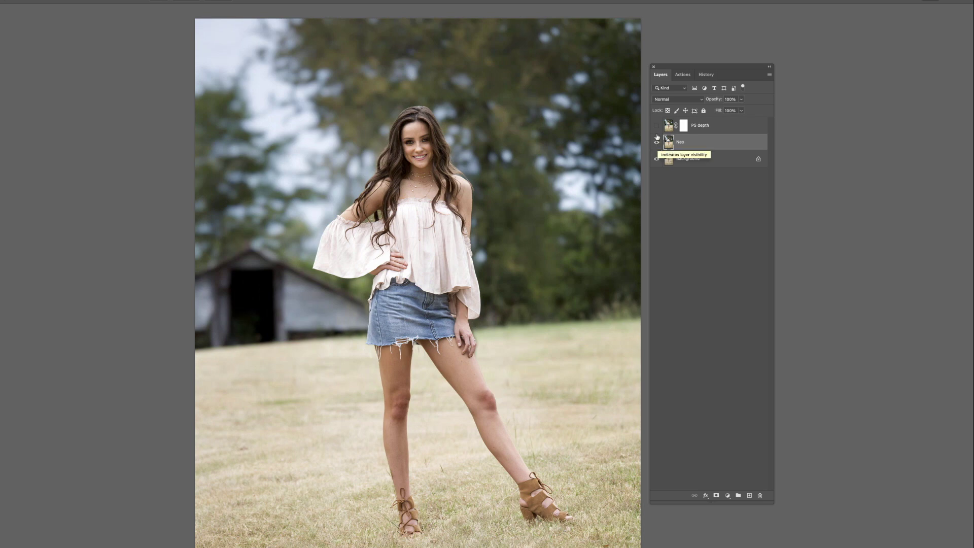
pyautogui.click(656, 126)
# Select the PS depth layer and compare the original Background with both blurred layers hidden and shown again.
pyautogui.click(718, 130)
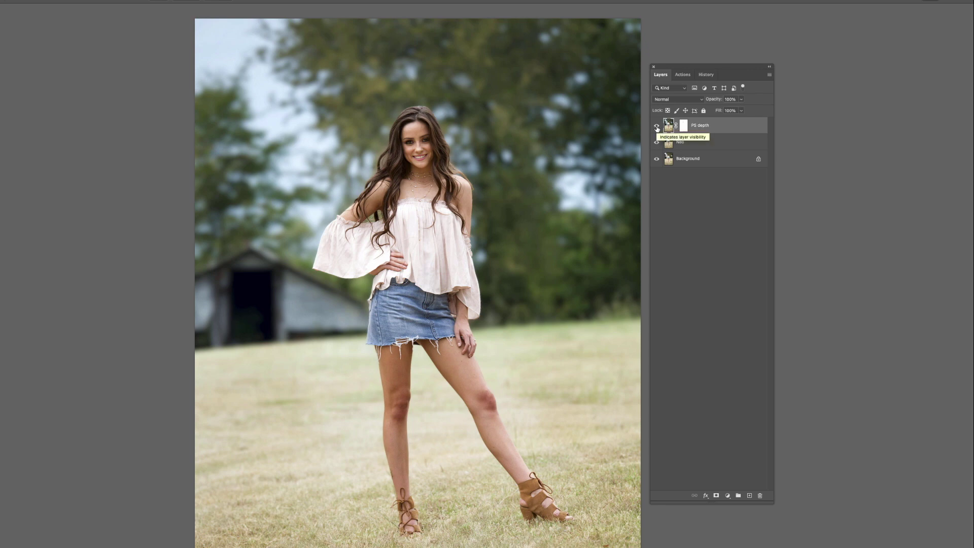
pyautogui.click(657, 127)
pyautogui.click(658, 146)
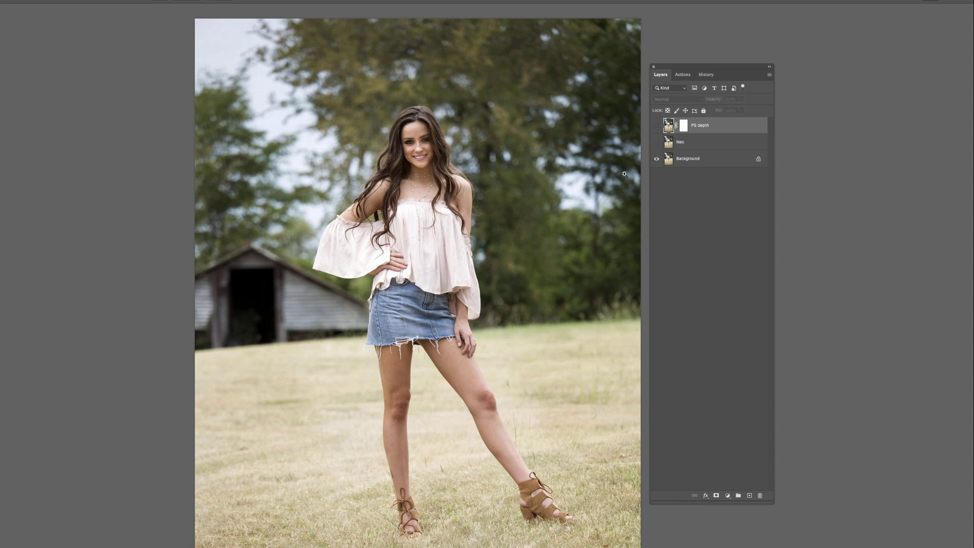
pyautogui.click(657, 142)
pyautogui.click(657, 126)
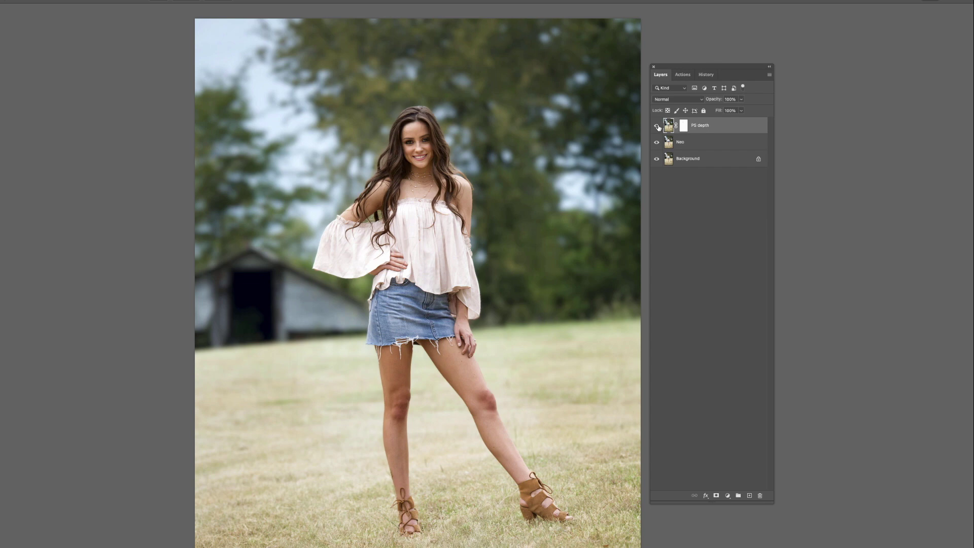